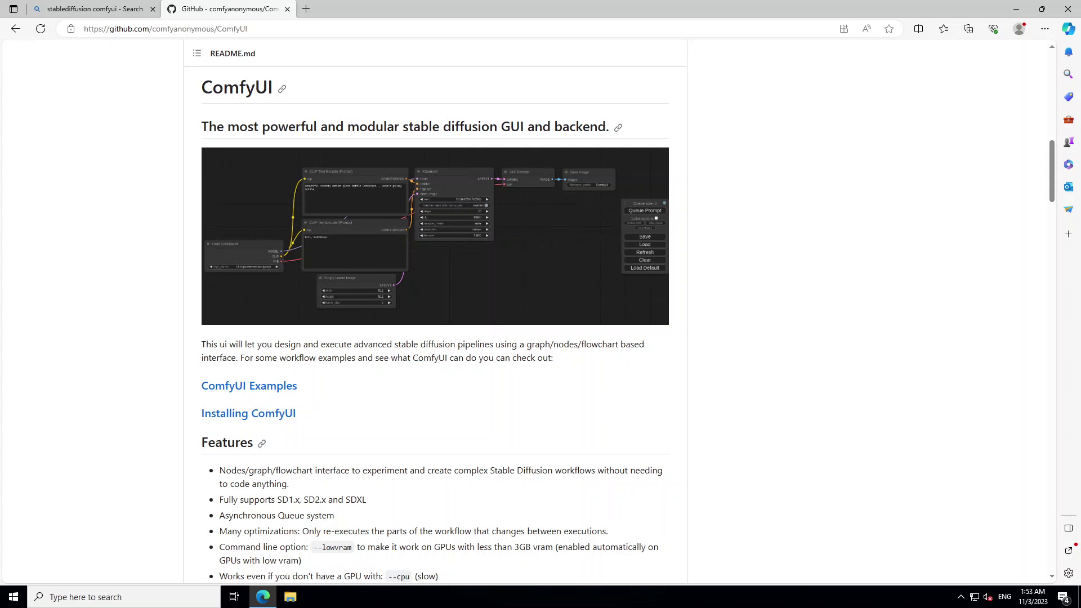
Download the 7-Zip 23.01 (x64) installer in a new Edge tab and install it to C:\Program Files\7-Zip
{"action": "left_click", "coordinate": [305, 9]}
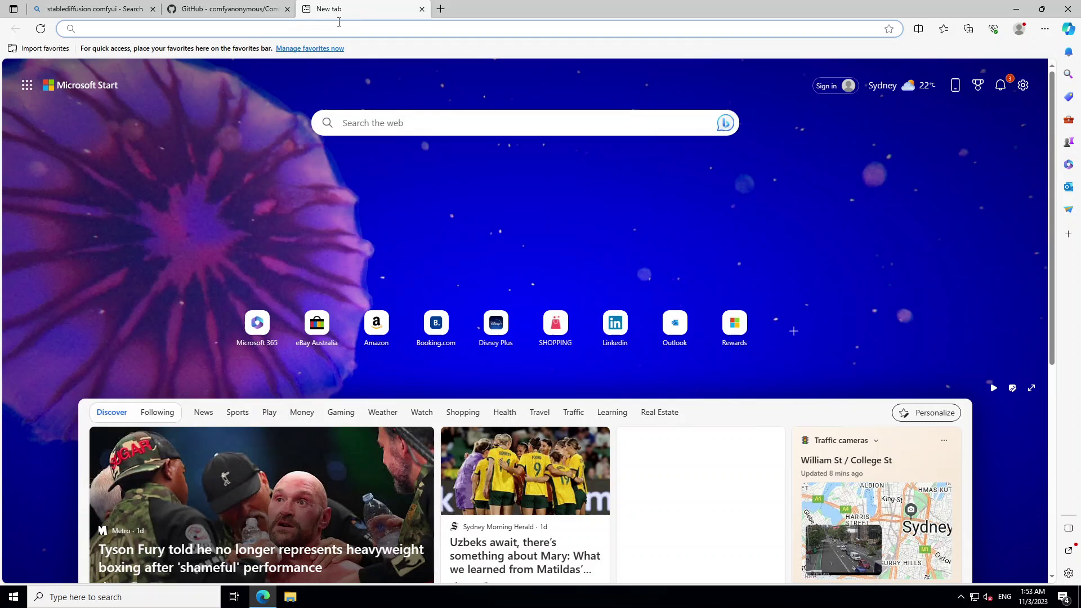
{"action": "type", "text": "https://7-zip.org/a/7z2301-x64.exe"}
{"action": "key", "text": "Return"}
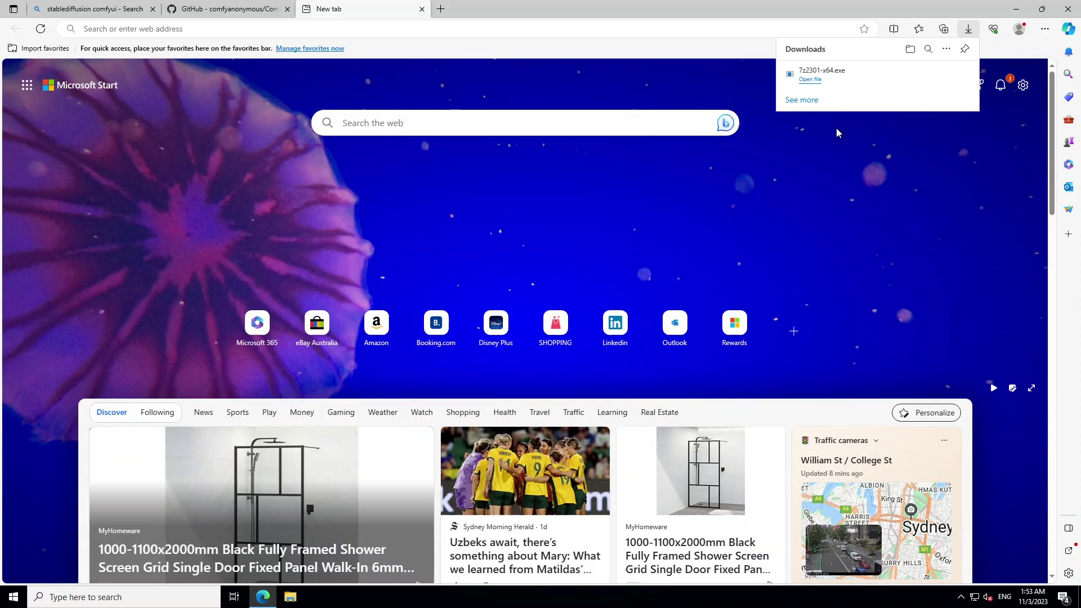
{"action": "left_click", "coordinate": [813, 80]}
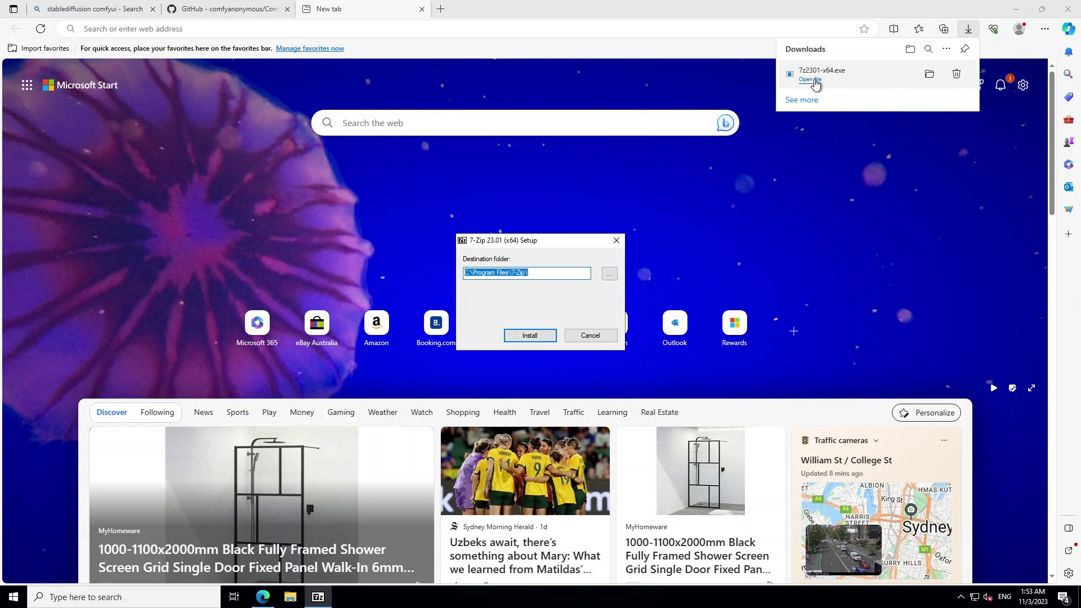
{"action": "left_click", "coordinate": [518, 336]}
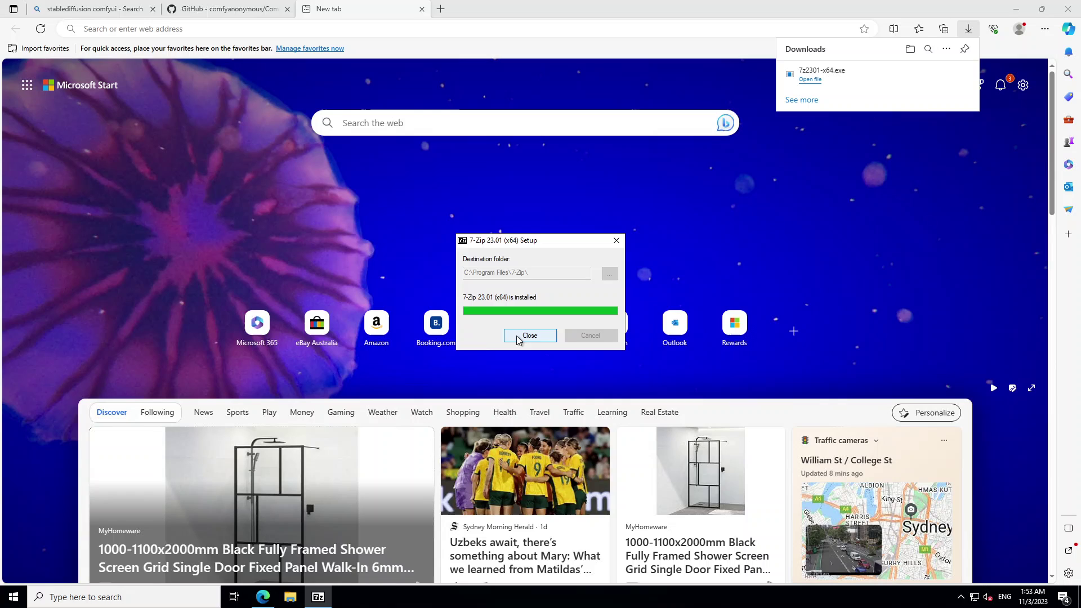
{"action": "left_click", "coordinate": [518, 336]}
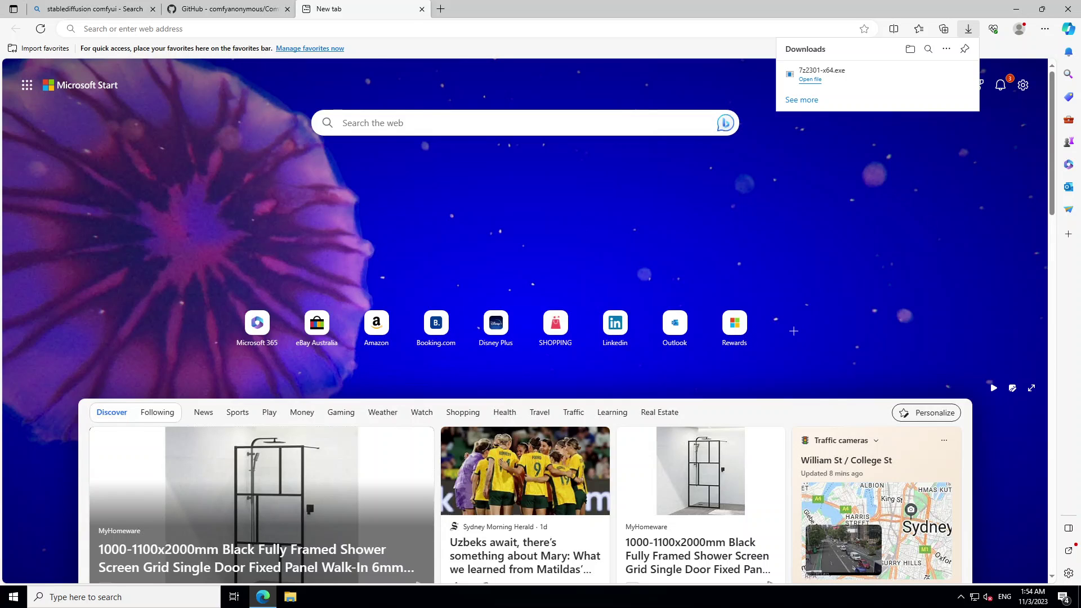
Download the 1.4 GB ComfyUI_windows_portable_nvidia_cu118_or_cpu.7z archive from the ComfyUI releases URL
{"action": "left_click", "coordinate": [320, 29]}
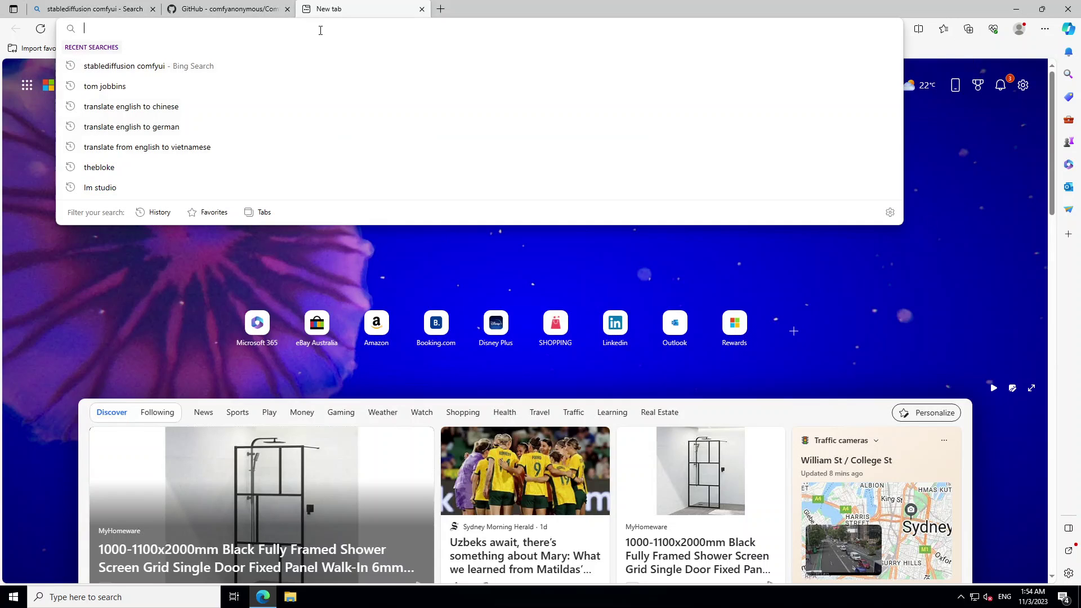
{"action": "type", "text": "https://github.com/comfyanonymous/ComfyUI/releases/download/latest/ComfyUI_windows_portable_nvidia_cu118_or_cpu.7z"}
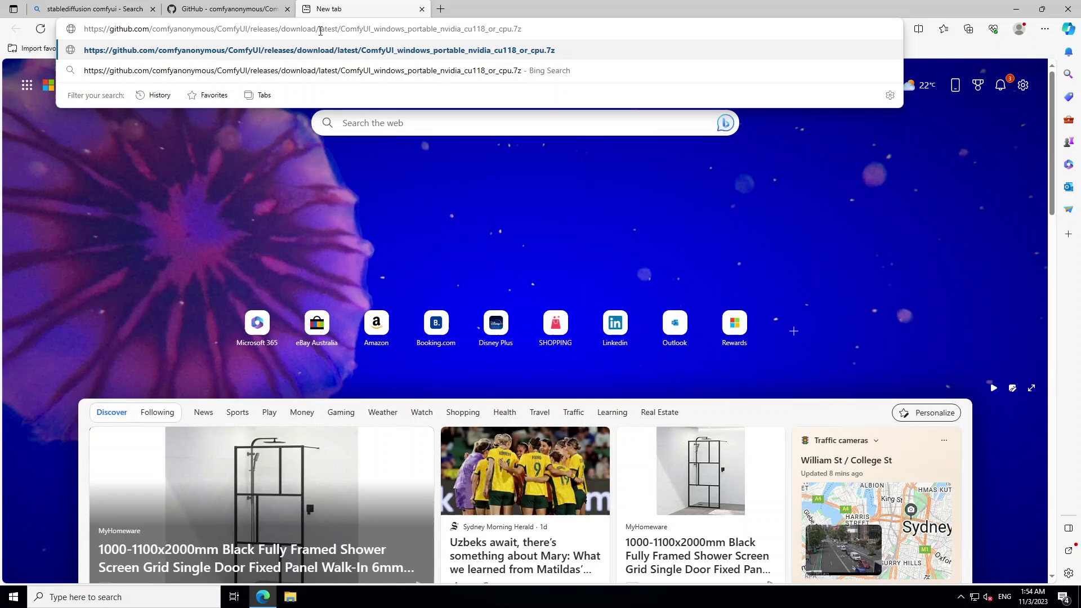
{"action": "key", "text": "Return"}
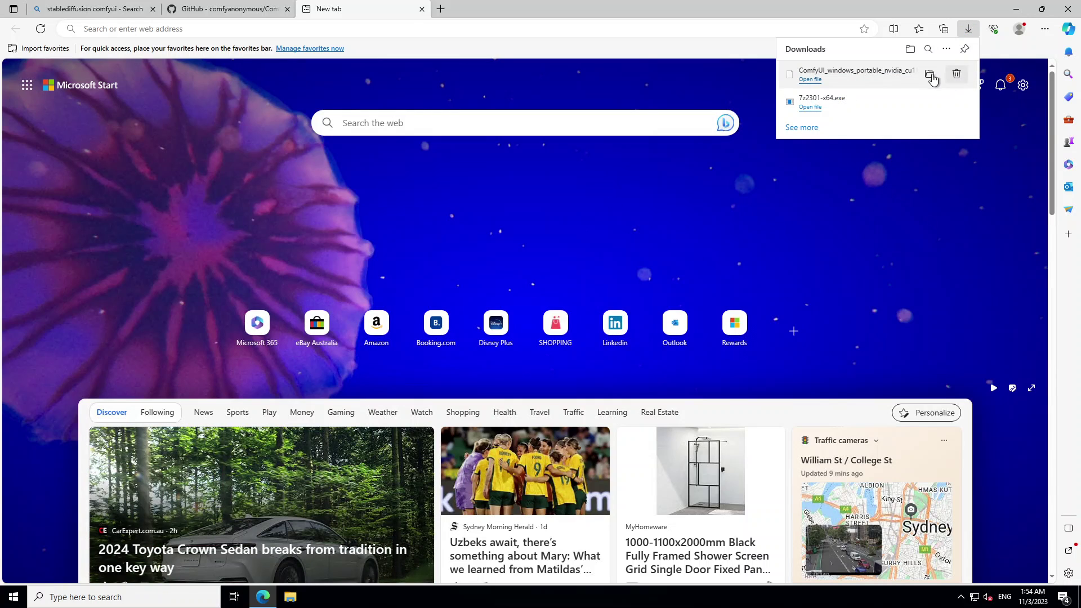
Extract the ComfyUI .7z archive in Downloads with 7-Zip Extract Here, then minimize Explorer
{"action": "left_click", "coordinate": [929, 75]}
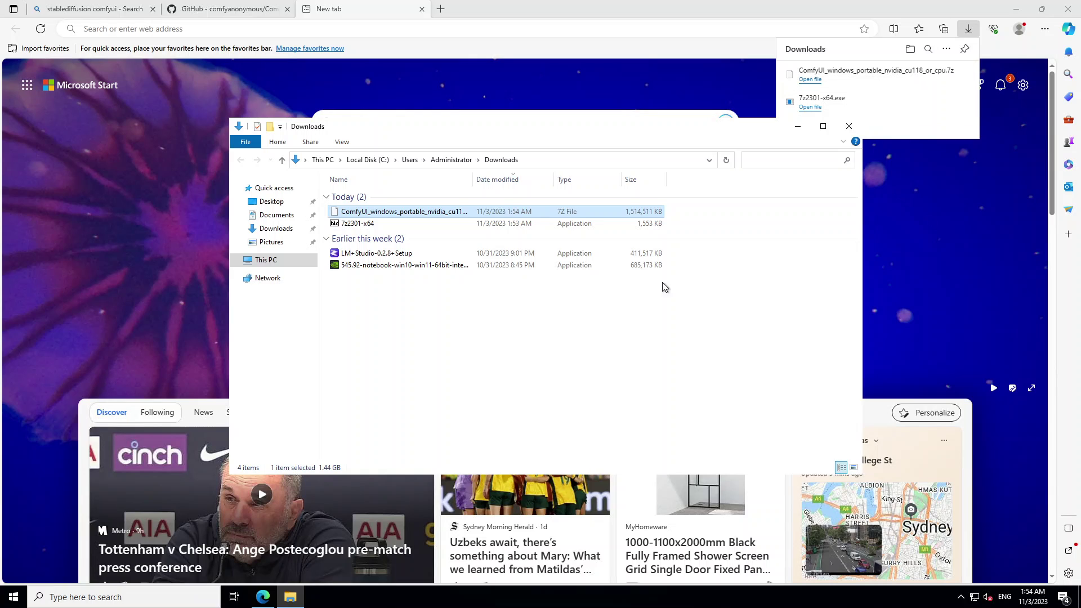
{"action": "right_click", "coordinate": [393, 214]}
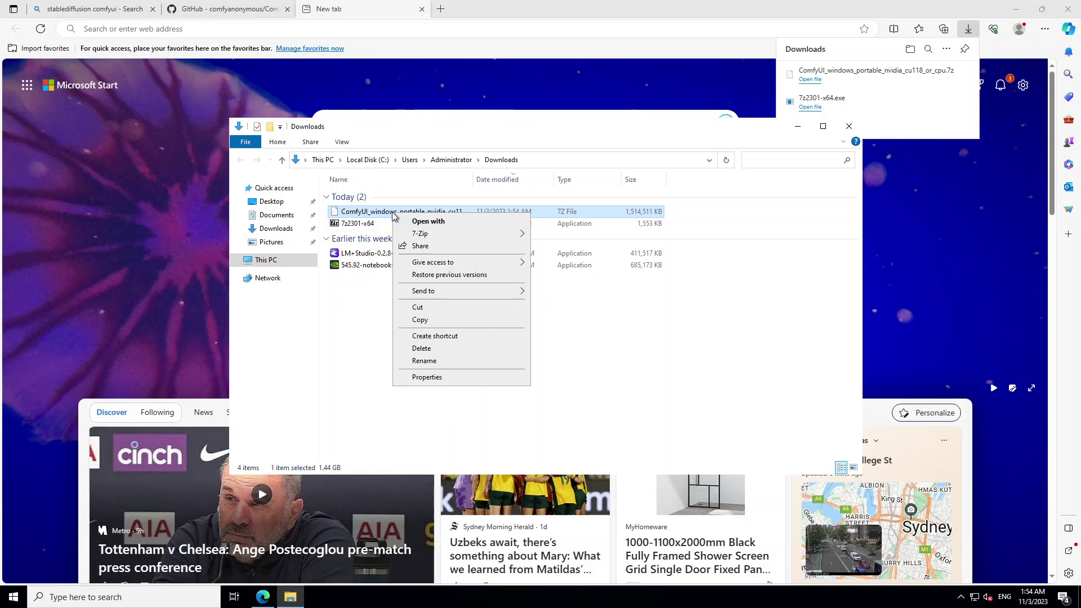
{"action": "mouse_move", "coordinate": [416, 233]}
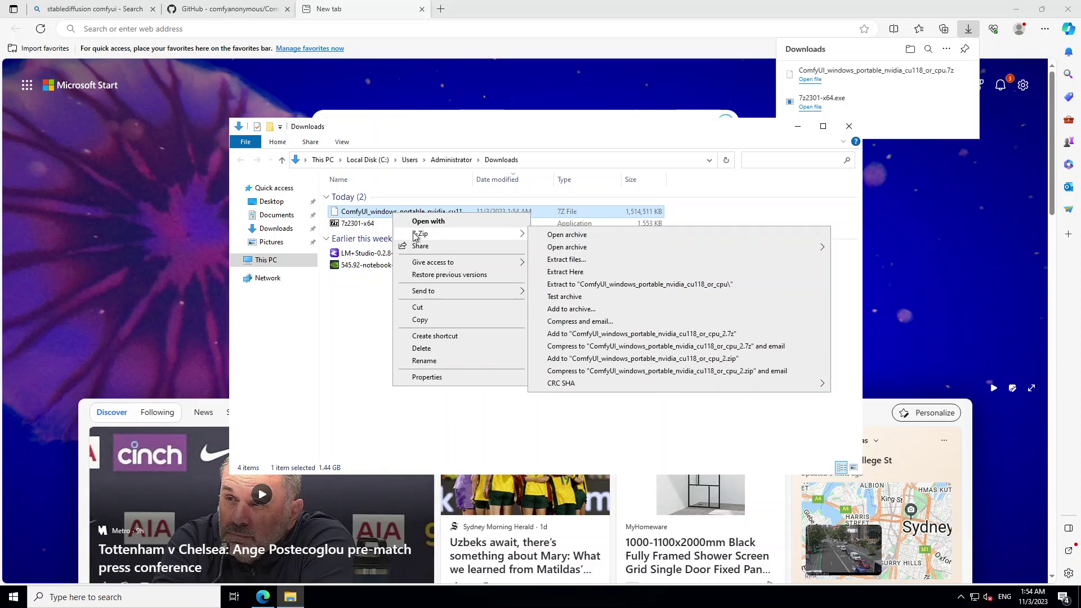
{"action": "left_click", "coordinate": [583, 274]}
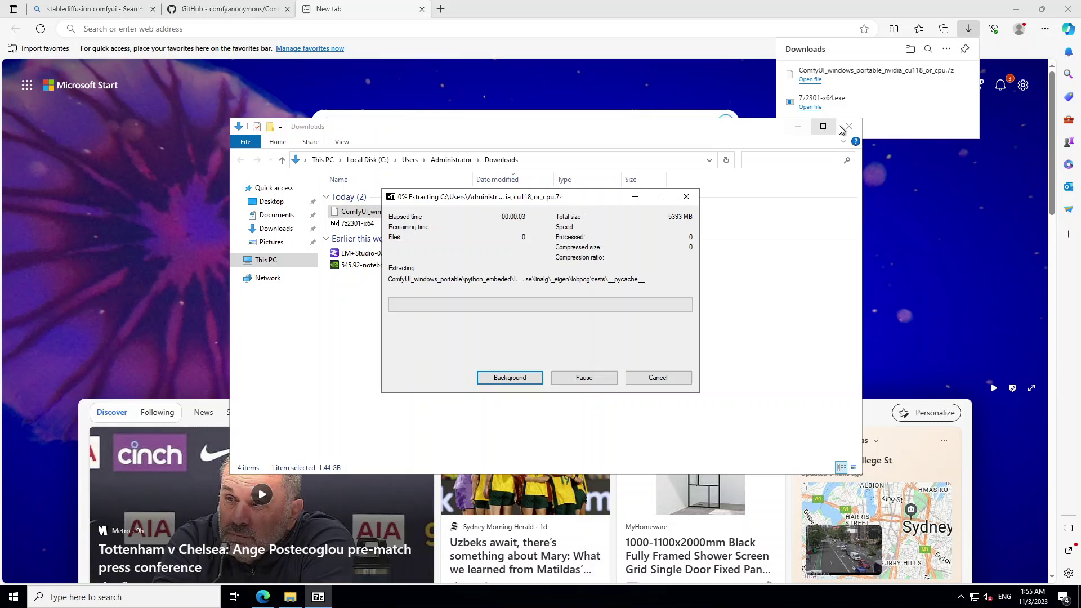
{"action": "left_click", "coordinate": [798, 131]}
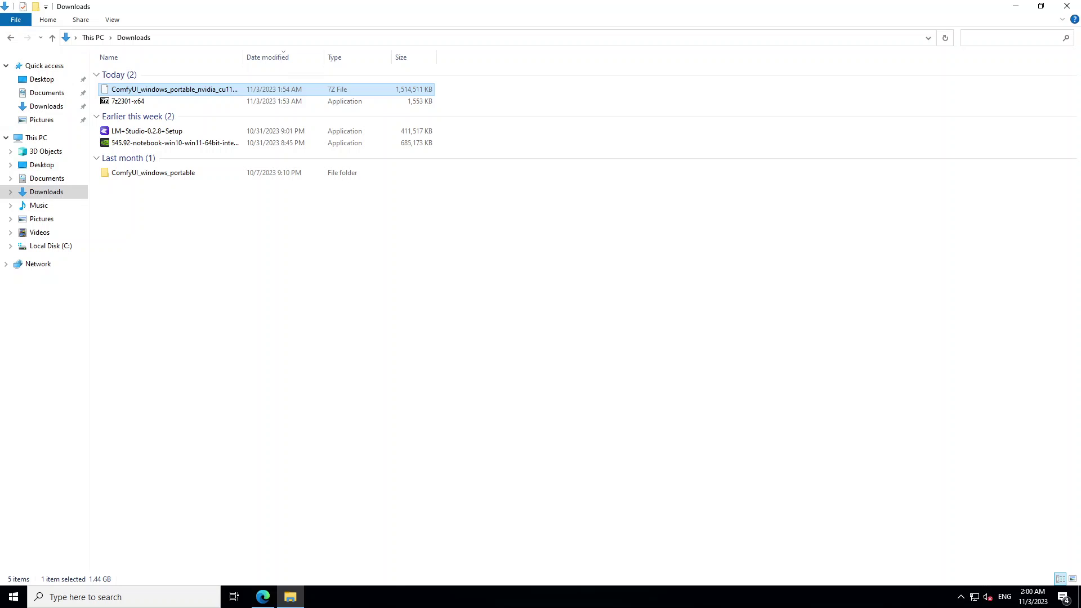
Navigate into ComfyUI_windows_portable\ComfyUI\models, which lists checkpoints, loras and vae
{"action": "double_click", "coordinate": [163, 173]}
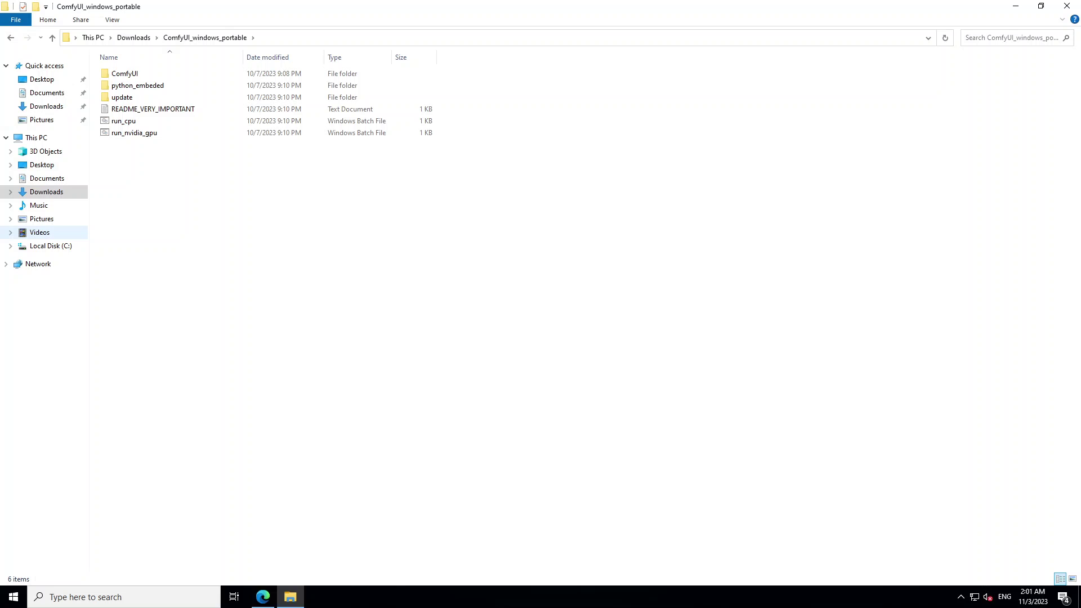
{"action": "double_click", "coordinate": [122, 73]}
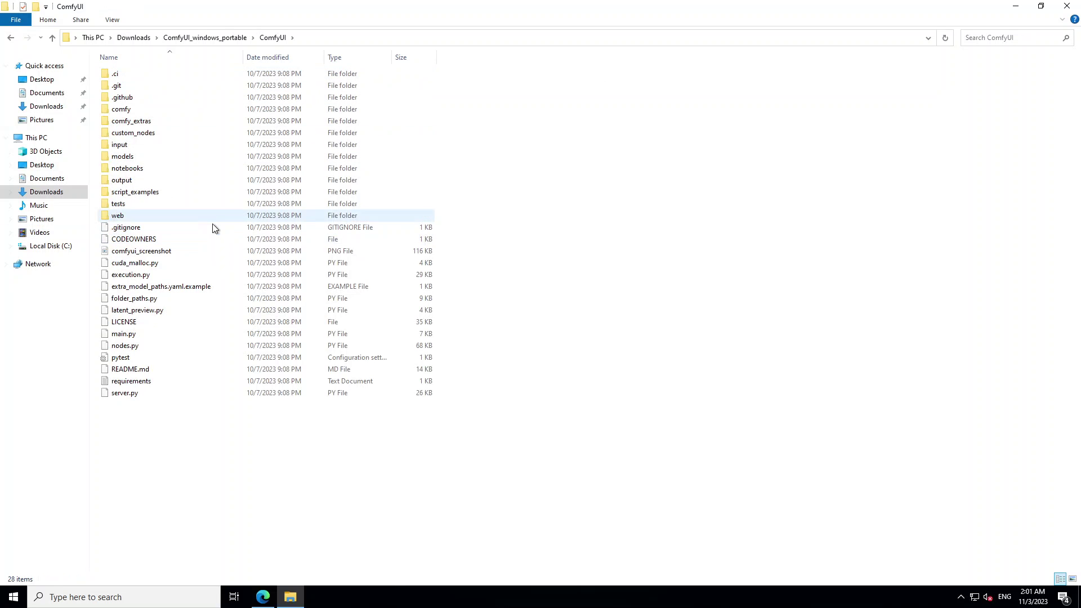
{"action": "double_click", "coordinate": [129, 157]}
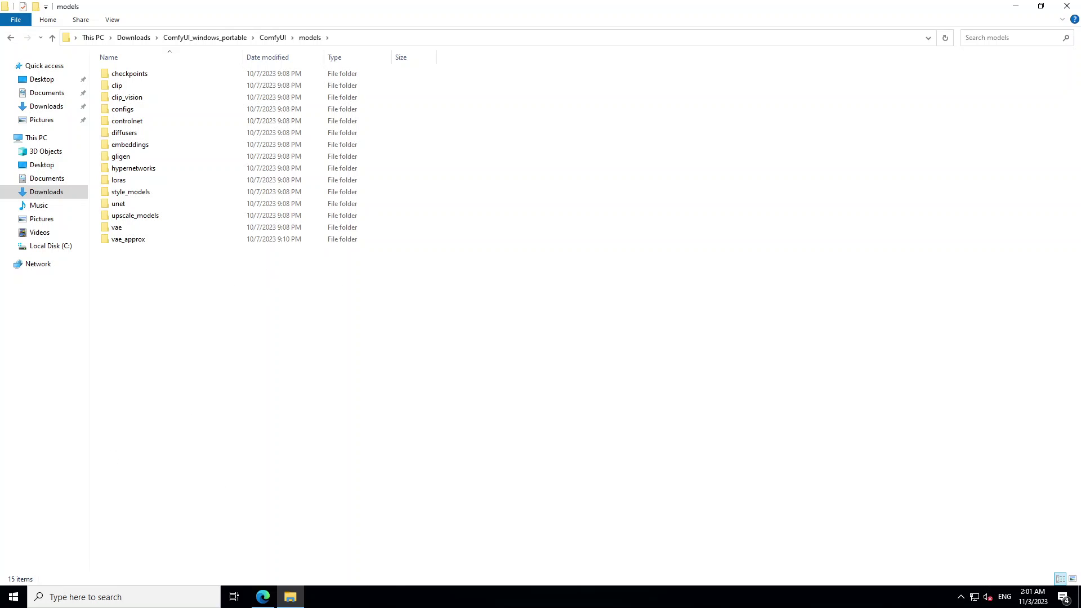
Download DreamShaper_8_pruned.safetensors from its Hugging Face URL in Edge's new tab
{"action": "left_click", "coordinate": [261, 597]}
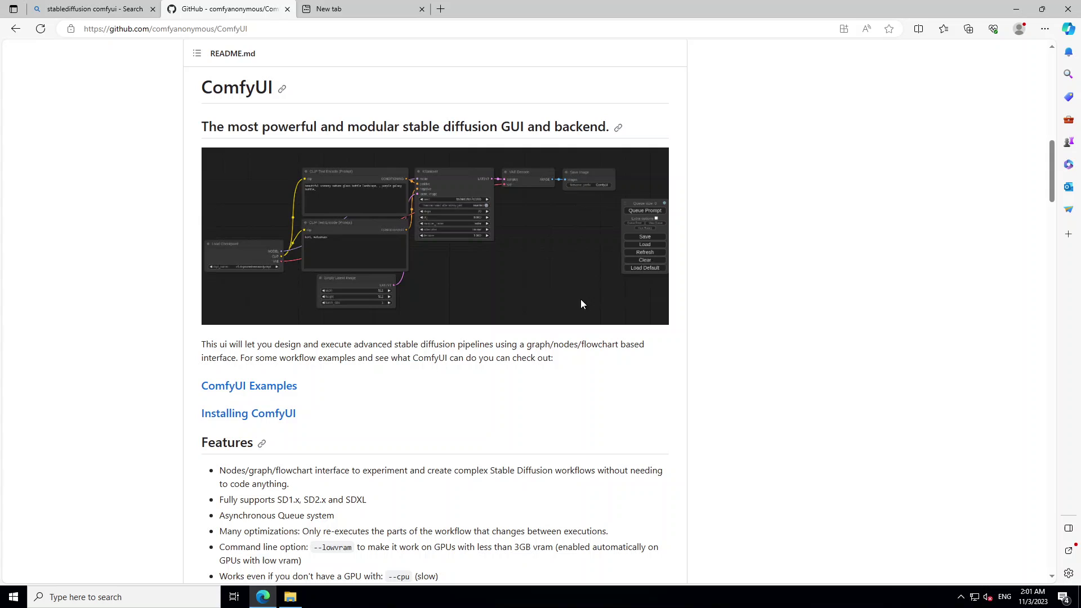
{"action": "left_click", "coordinate": [349, 8]}
{"action": "left_click", "coordinate": [296, 30]}
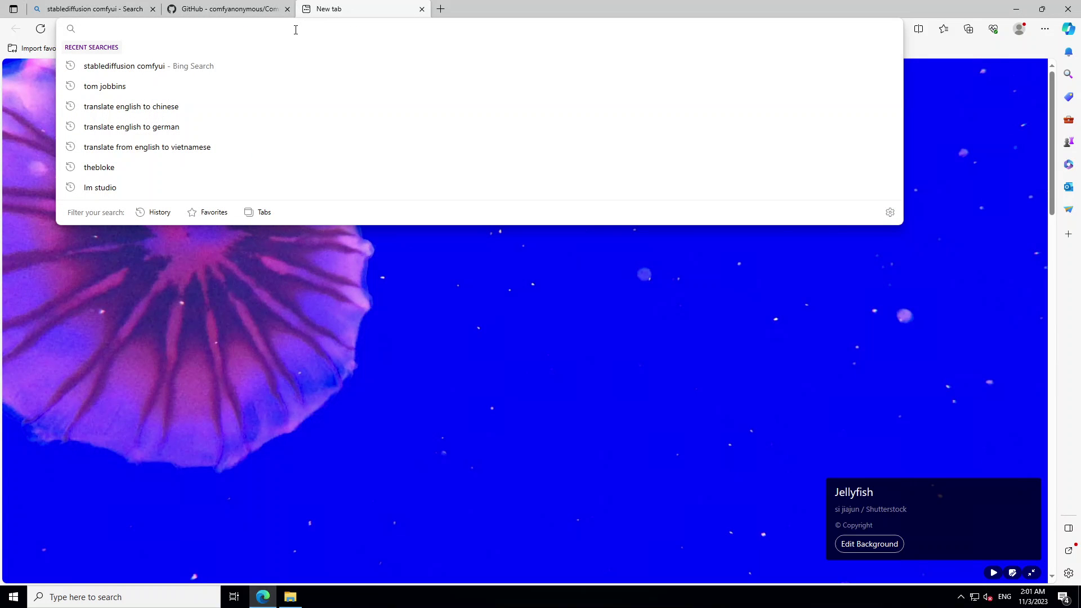
{"action": "type", "text": "https://huggingface.co/Lykon/DreamShaper/resolve/main/DreamShaper_8_pruned.safetensors"}
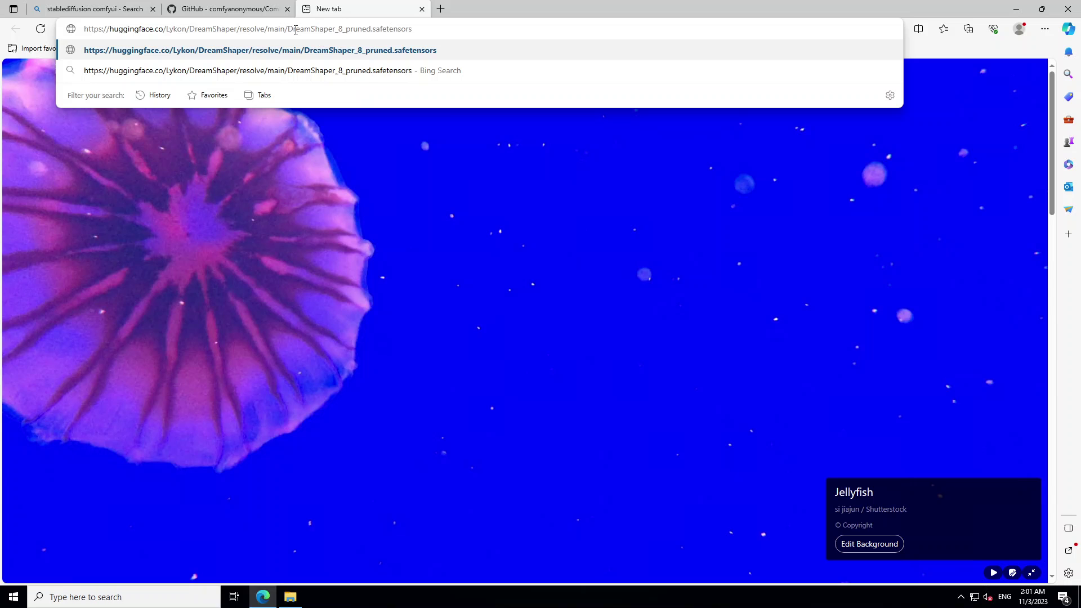
{"action": "key", "text": "Return"}
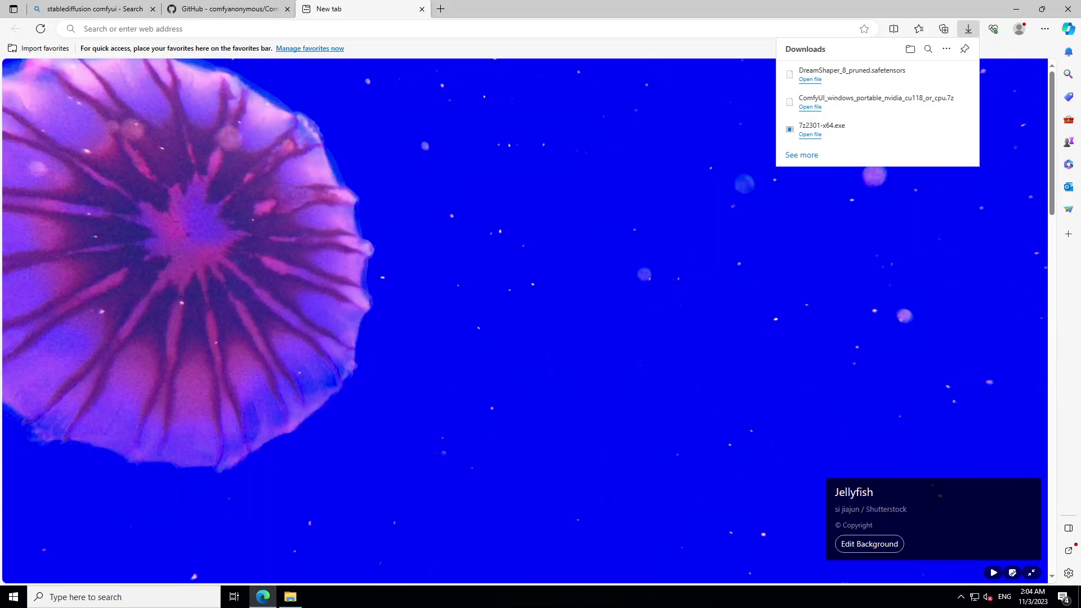
Cut DreamShaper_8_pruned.safetensors from Downloads and paste it into ComfyUI\models\checkpoints
{"action": "left_click", "coordinate": [931, 76]}
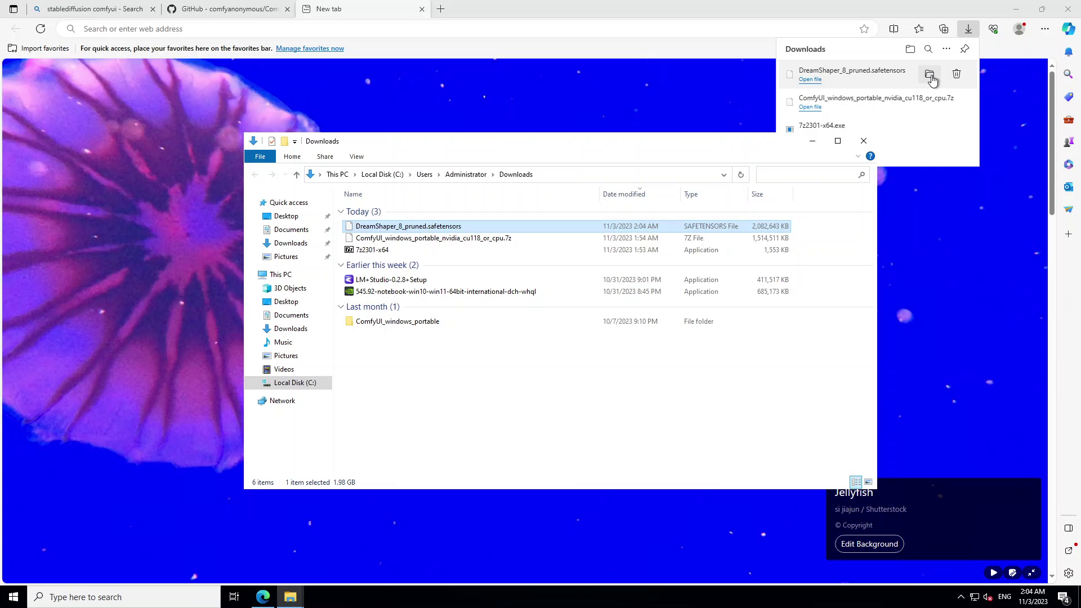
{"action": "right_click", "coordinate": [422, 228]}
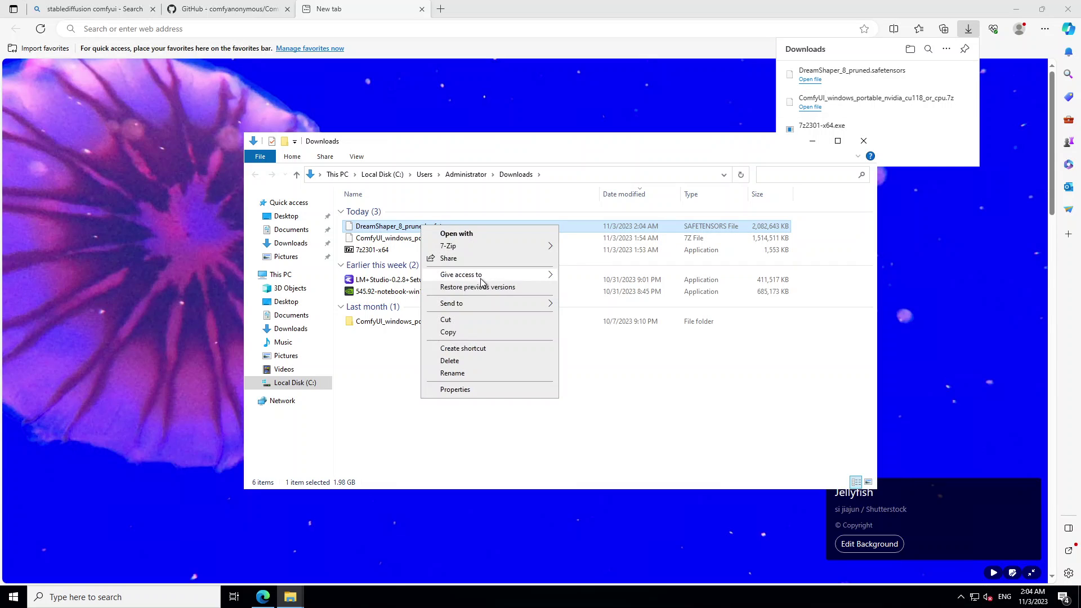
{"action": "left_click", "coordinate": [457, 319]}
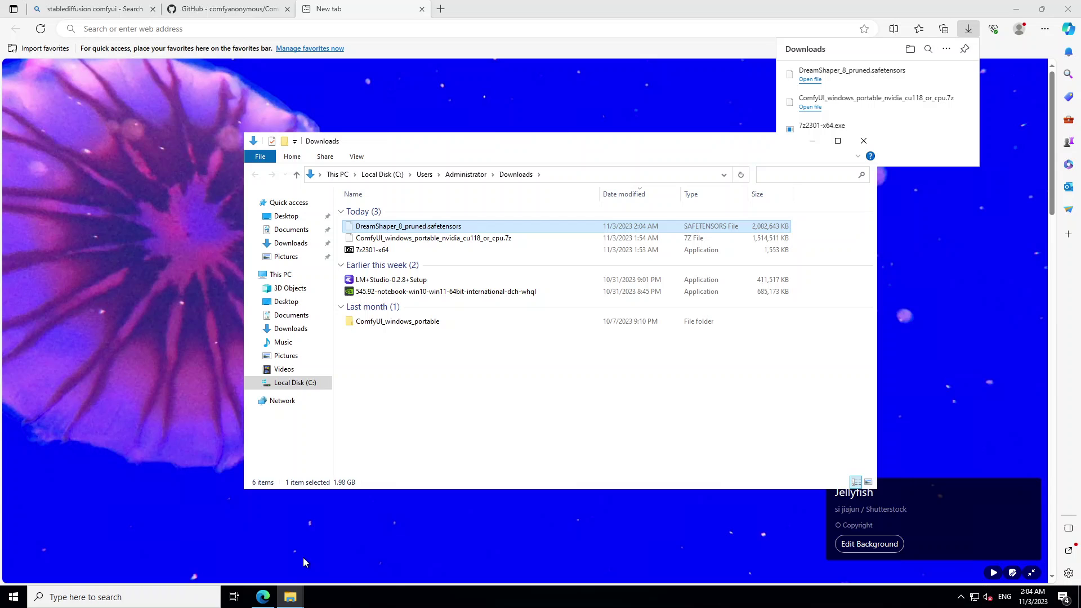
{"action": "left_click", "coordinate": [288, 598]}
{"action": "left_click", "coordinate": [227, 562]}
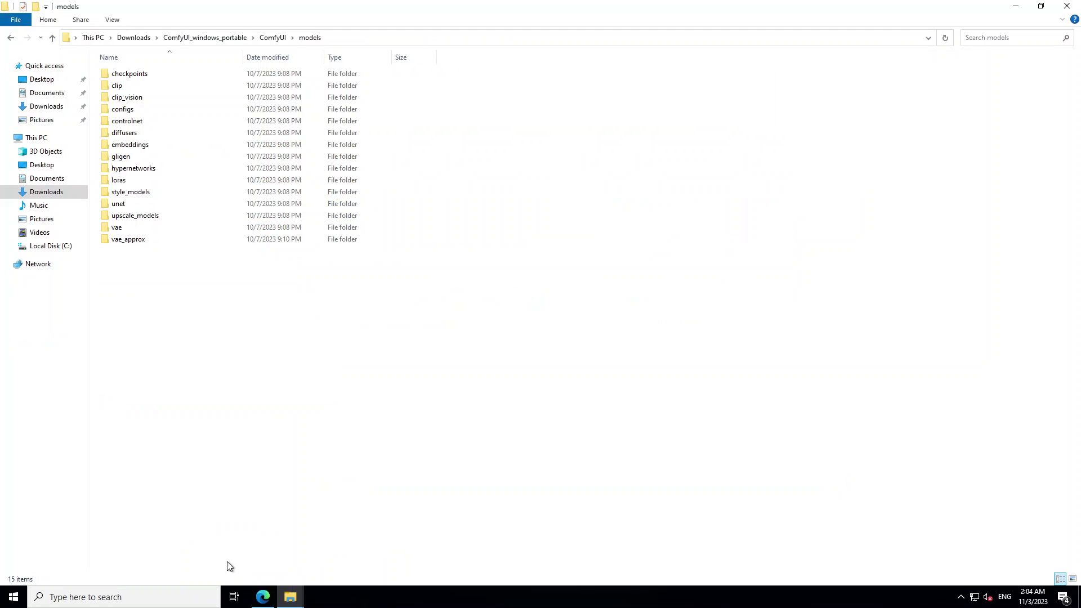
{"action": "double_click", "coordinate": [130, 76]}
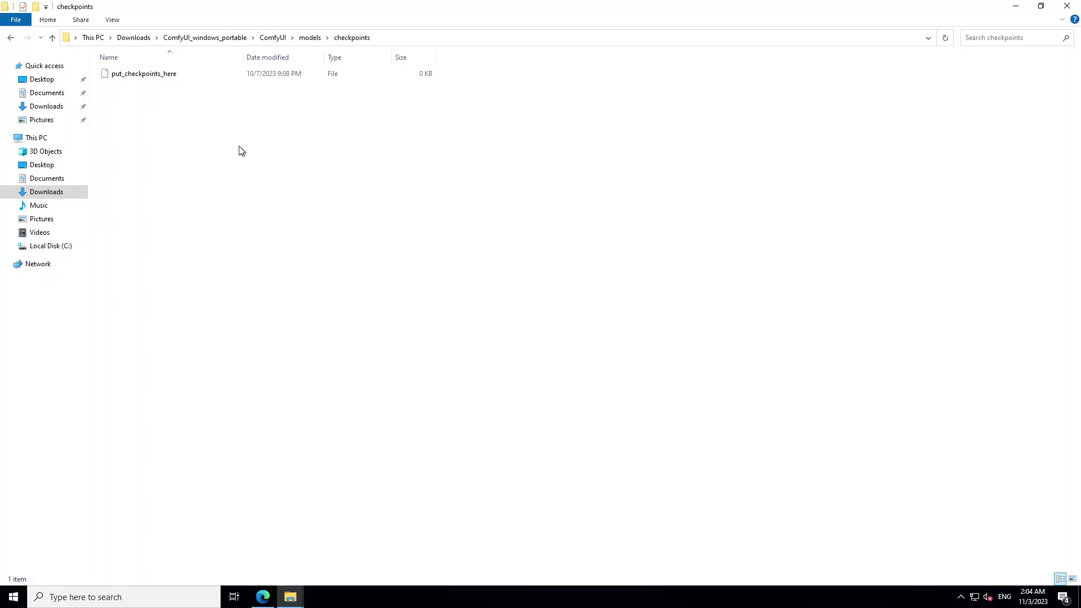
{"action": "key", "text": "ctrl+v"}
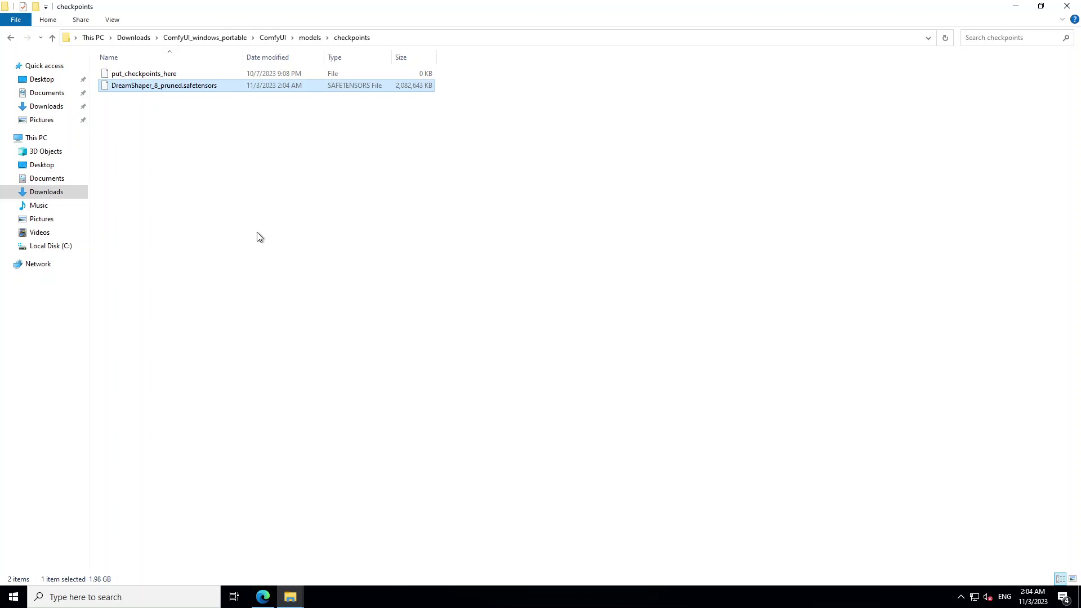
{"action": "left_click", "coordinate": [257, 233]}
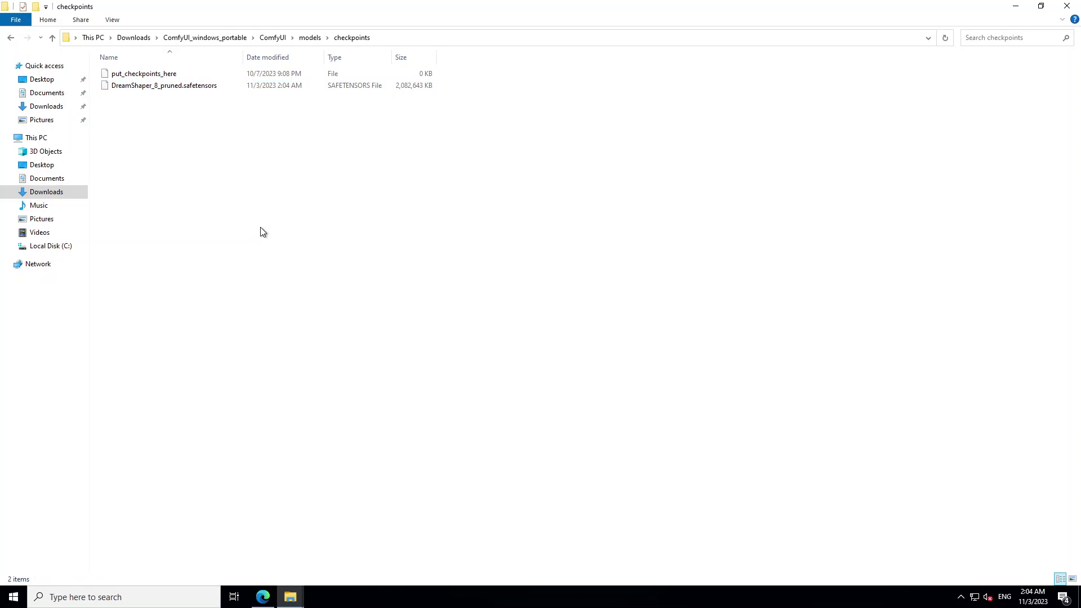
Launch run_nvidia_gpu from the ComfyUI_windows_portable folder to open the ComfyUI server console
{"action": "left_click", "coordinate": [230, 39]}
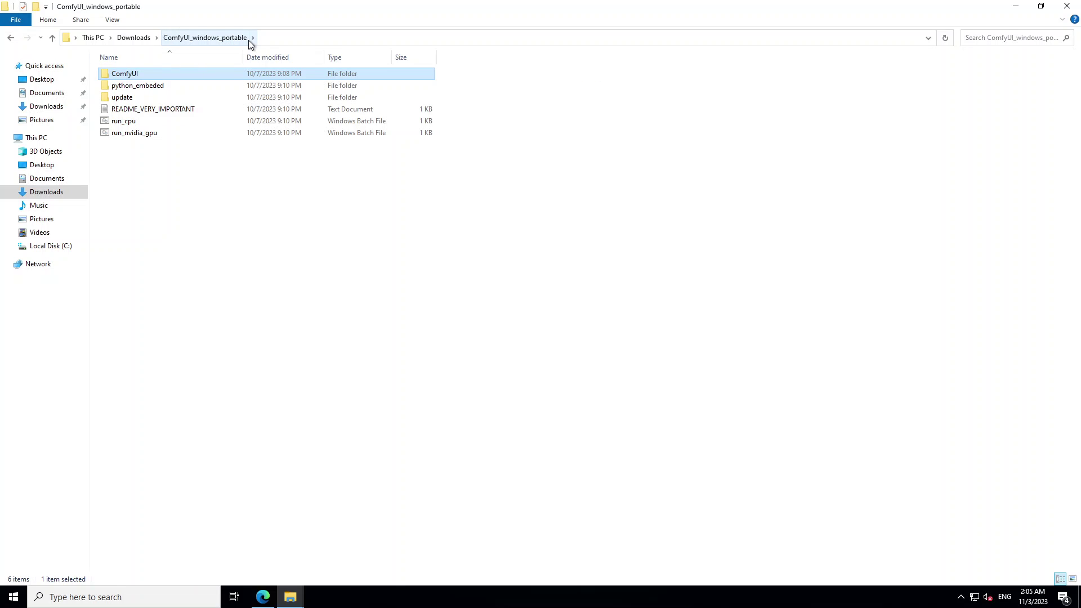
{"action": "right_click", "coordinate": [122, 134]}
{"action": "left_click", "coordinate": [236, 180]}
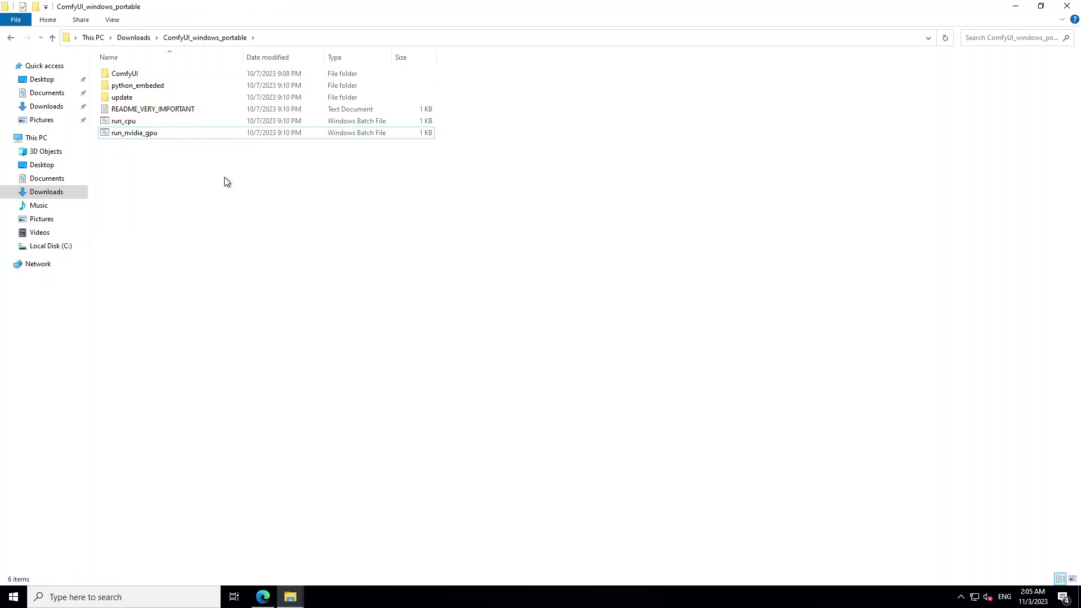
{"action": "double_click", "coordinate": [130, 135]}
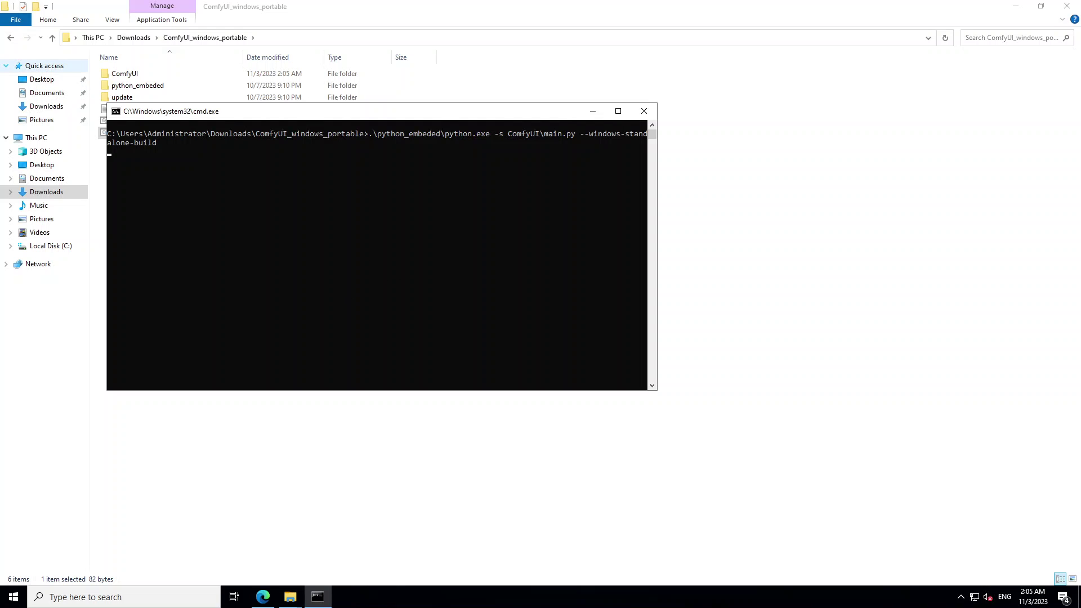
Move the ComfyUI console window aside
{"action": "left_click_drag", "start_coordinate": [301, 116], "coordinate": [532, 167]}
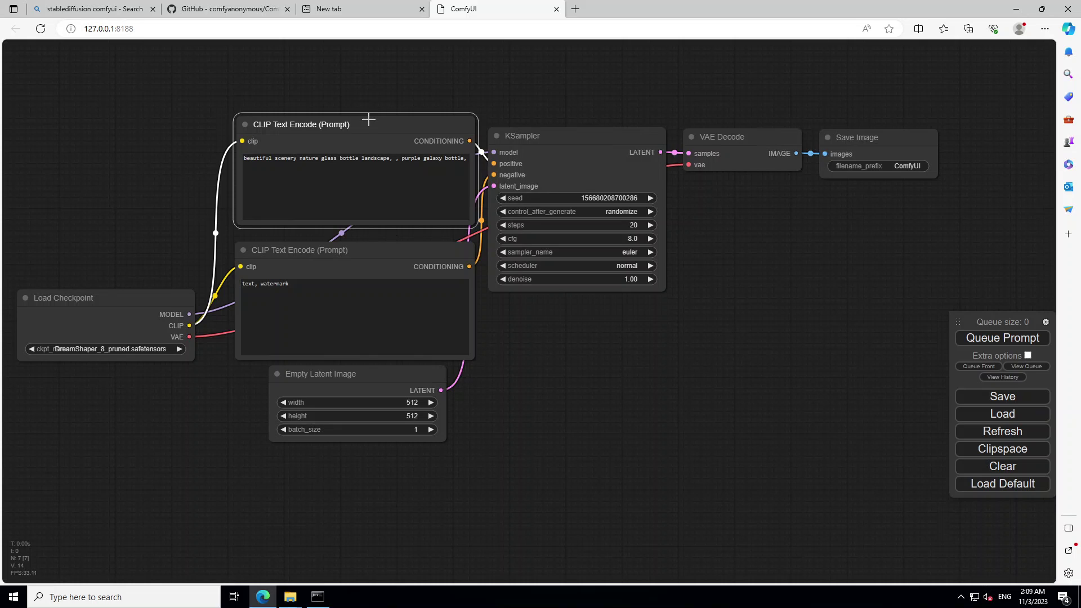
Nudge the positive CLIP Text Encode prompt node slightly downward
{"action": "mouse_move", "coordinate": [369, 119]}
{"action": "left_mouse_down"}
{"action": "mouse_move", "coordinate": [192, 73]}
{"action": "mouse_move", "coordinate": [315, 71]}
{"action": "mouse_move", "coordinate": [193, 65]}
{"action": "mouse_move", "coordinate": [360, 84]}
{"action": "mouse_move", "coordinate": [336, 100]}
{"action": "mouse_move", "coordinate": [366, 126]}
{"action": "left_mouse_up"}
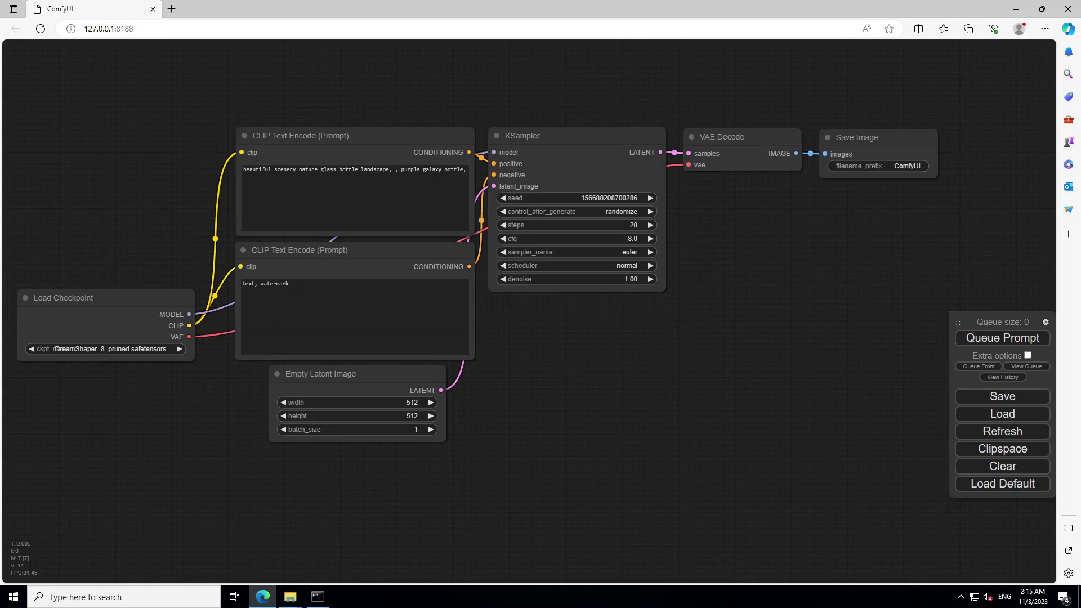
{"action": "left_click", "coordinate": [115, 351]}
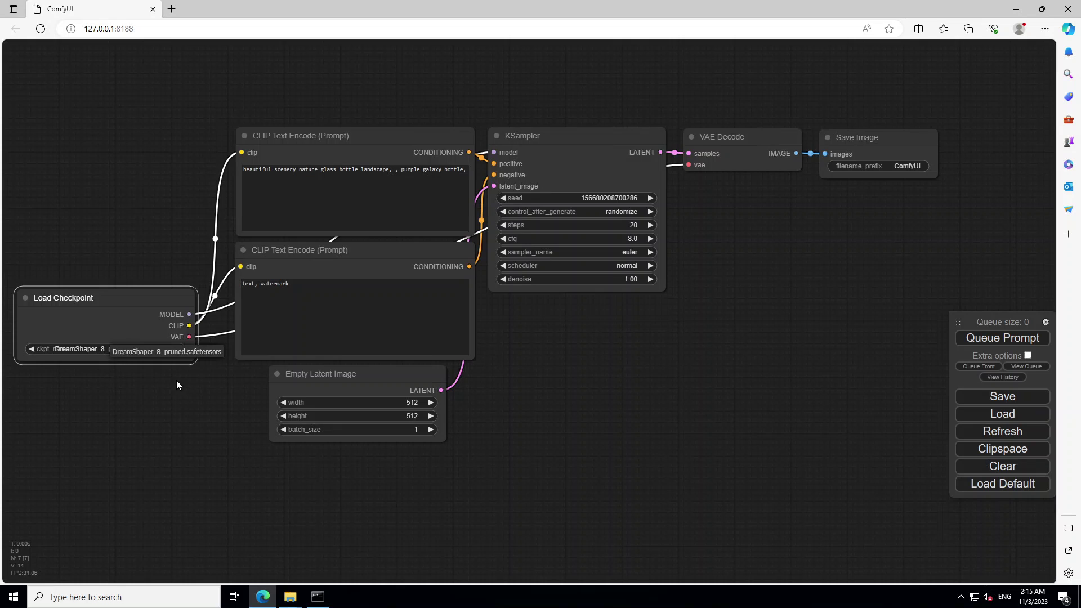
{"action": "left_click", "coordinate": [148, 424]}
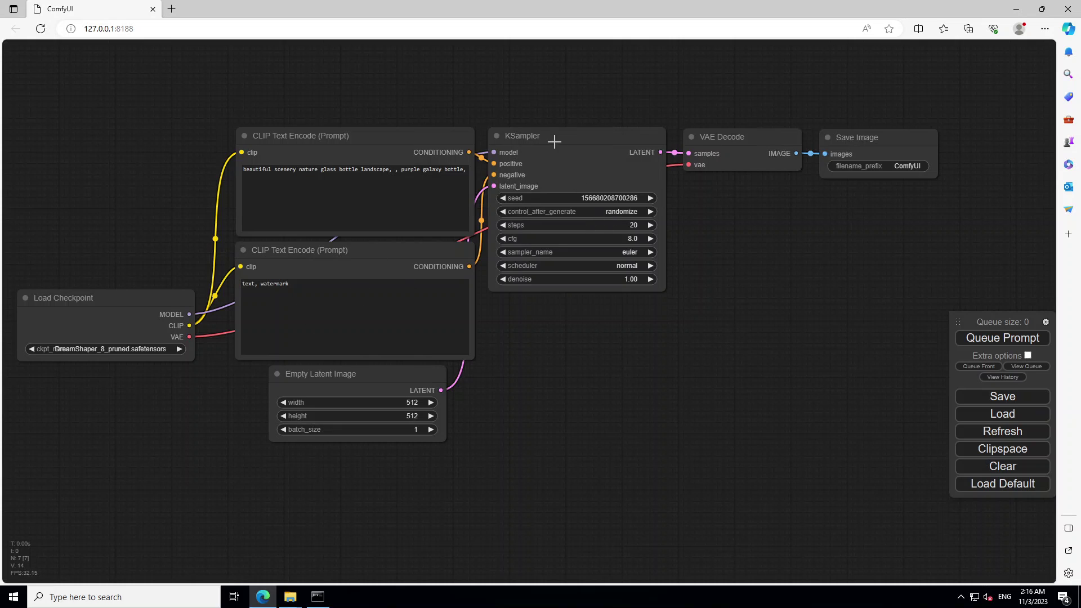
Move the positive prompt up-left, Empty Latent Image lower, and the negative prompt down
{"action": "left_click_drag", "start_coordinate": [380, 135], "coordinate": [280, 73]}
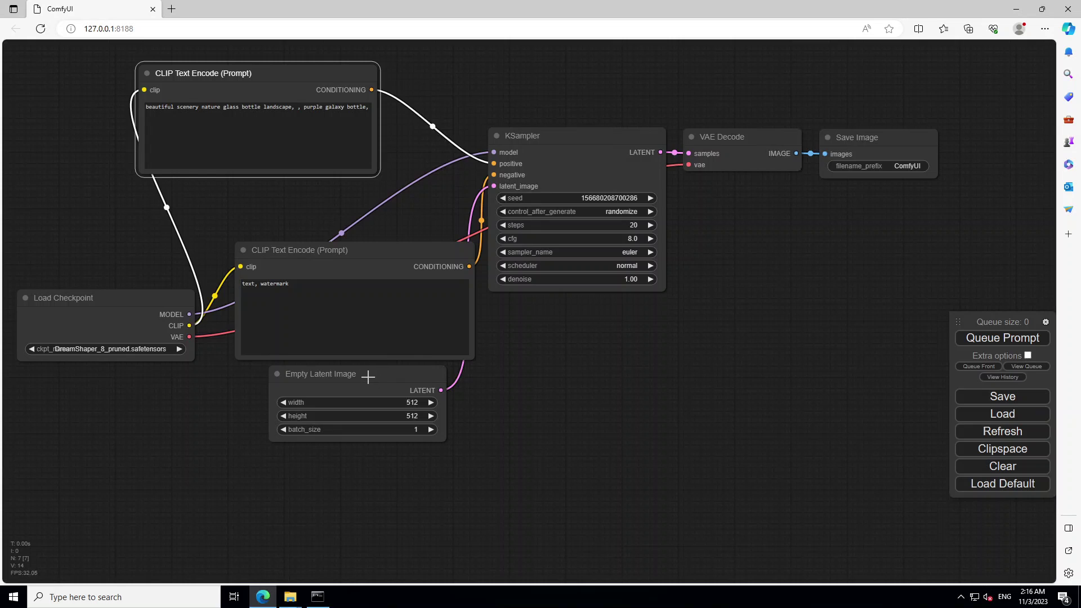
{"action": "left_click_drag", "start_coordinate": [368, 376], "coordinate": [360, 449]}
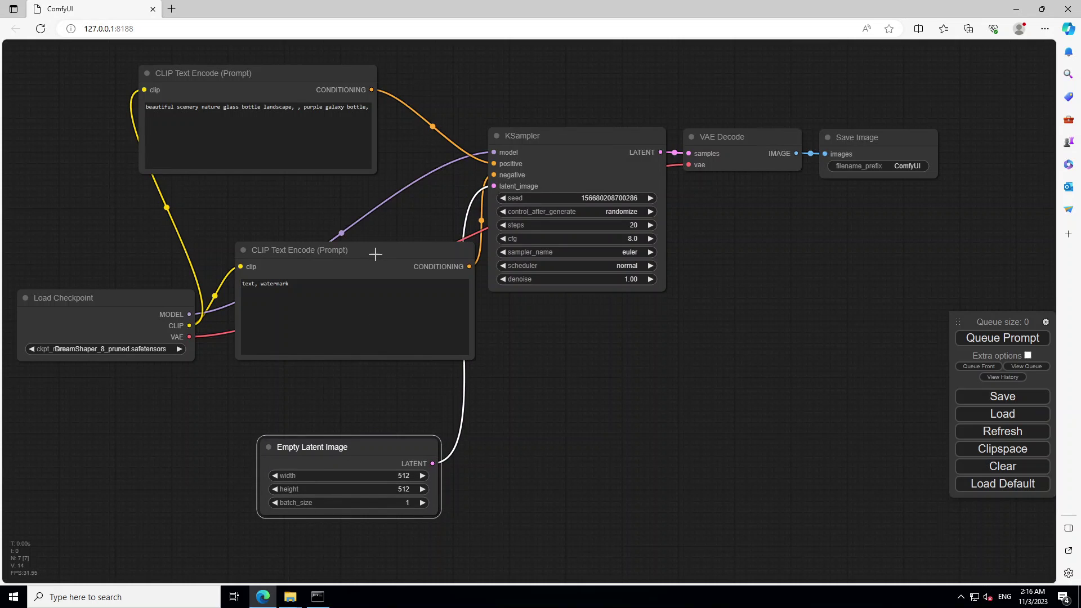
{"action": "left_click_drag", "start_coordinate": [375, 255], "coordinate": [372, 302]}
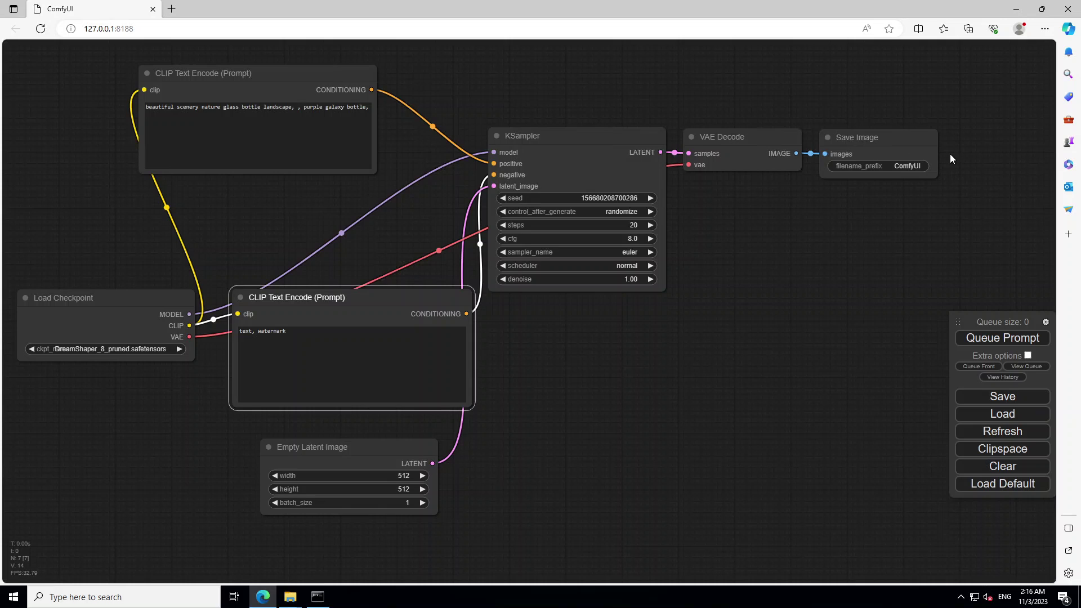
{"action": "left_click_drag", "start_coordinate": [250, 73], "coordinate": [299, 79]}
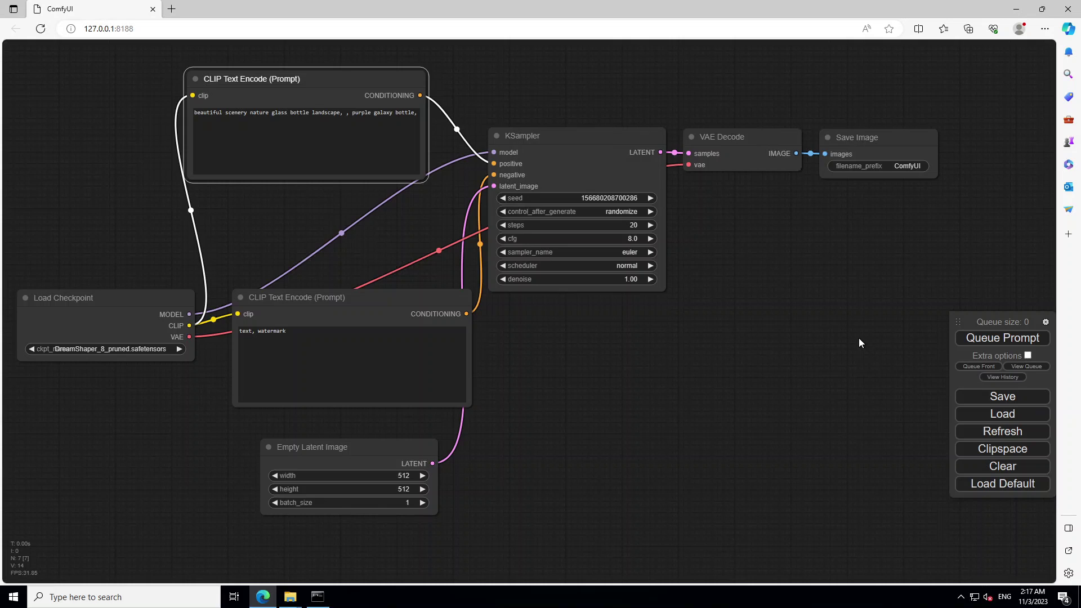
Queue the prompt to start generating the purple galaxy bottle image
{"action": "left_click", "coordinate": [994, 339]}
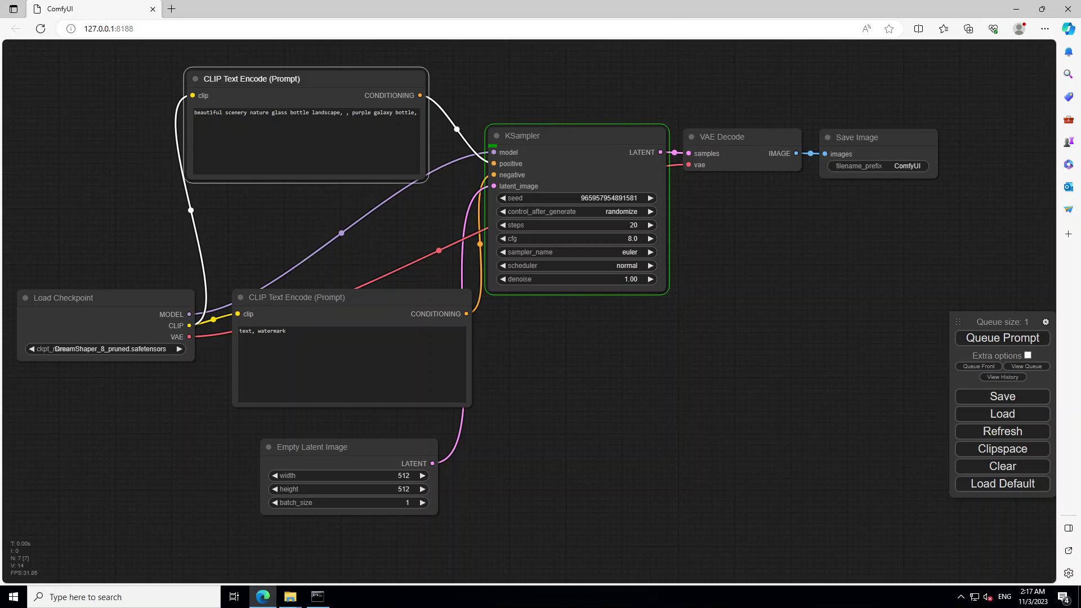
Bring the ComfyUI server console forward and move it aside to watch sampling reach 20/20
{"action": "left_click", "coordinate": [317, 596]}
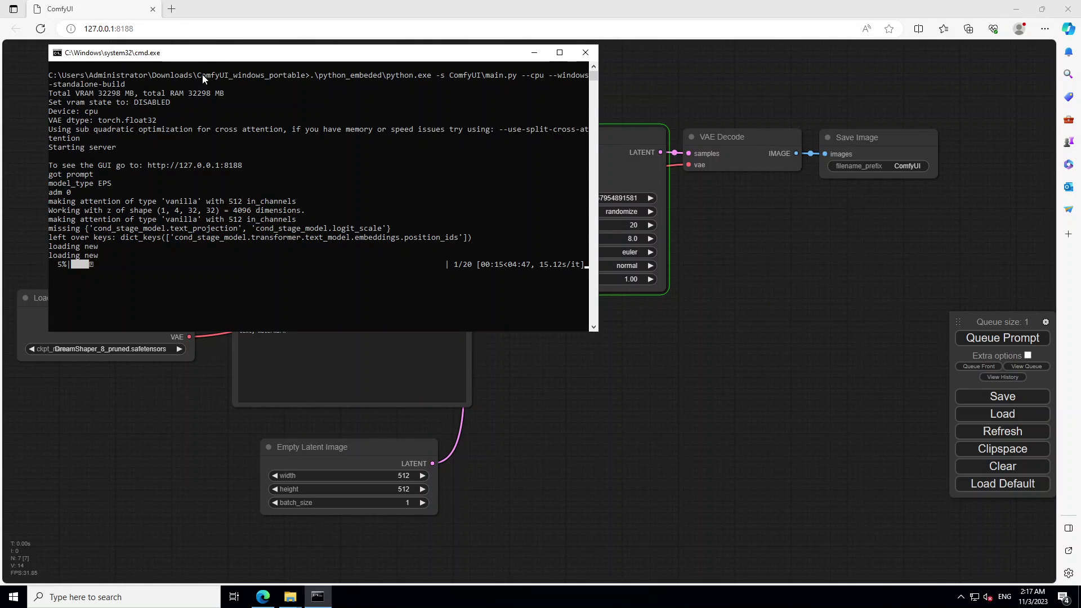
{"action": "left_click_drag", "start_coordinate": [212, 53], "coordinate": [254, 60]}
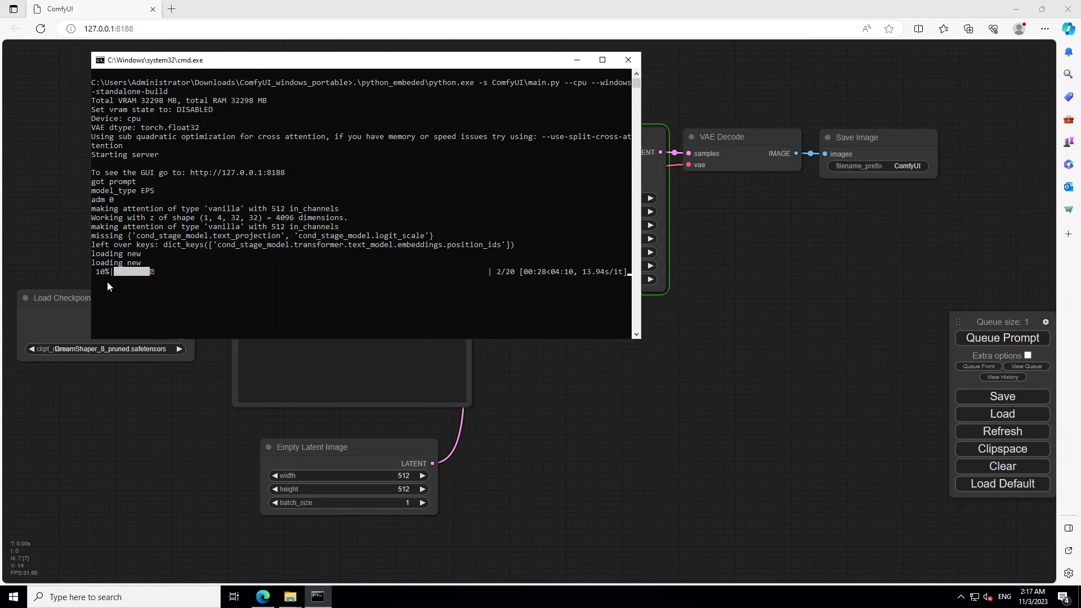
{"action": "left_click_drag", "start_coordinate": [430, 59], "coordinate": [626, 186]}
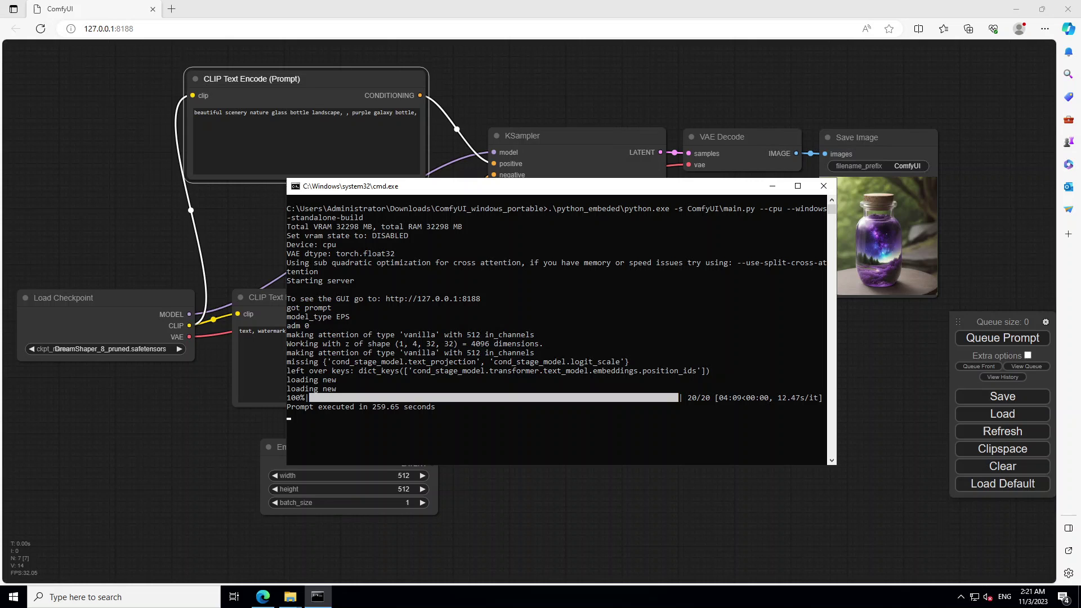
Move the console left and minimize it to reveal the generated bottle in Save Image
{"action": "left_click_drag", "start_coordinate": [552, 187], "coordinate": [448, 193]}
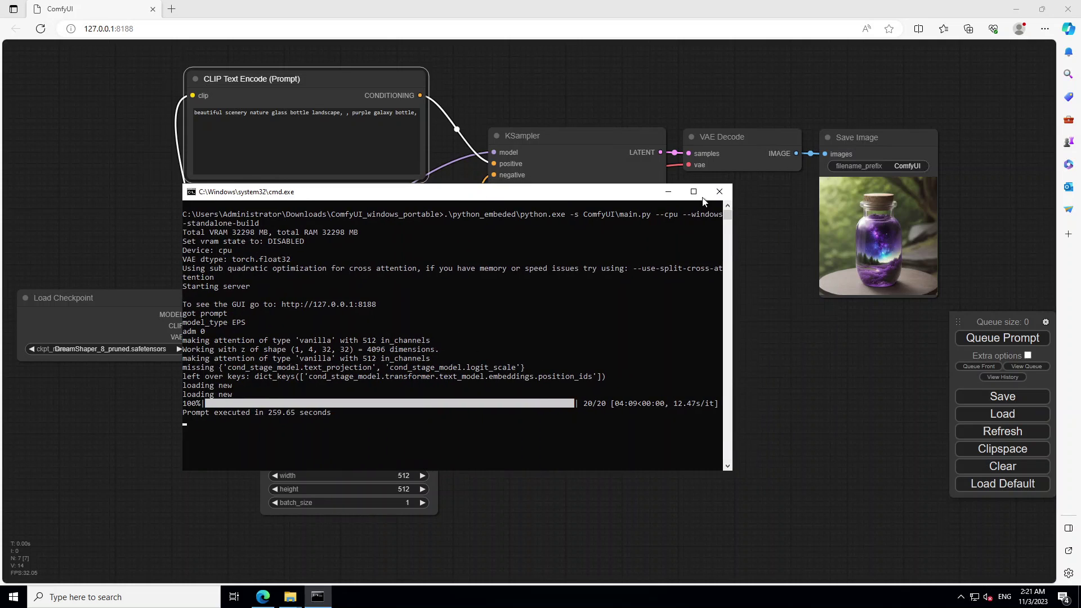
{"action": "left_click", "coordinate": [667, 192]}
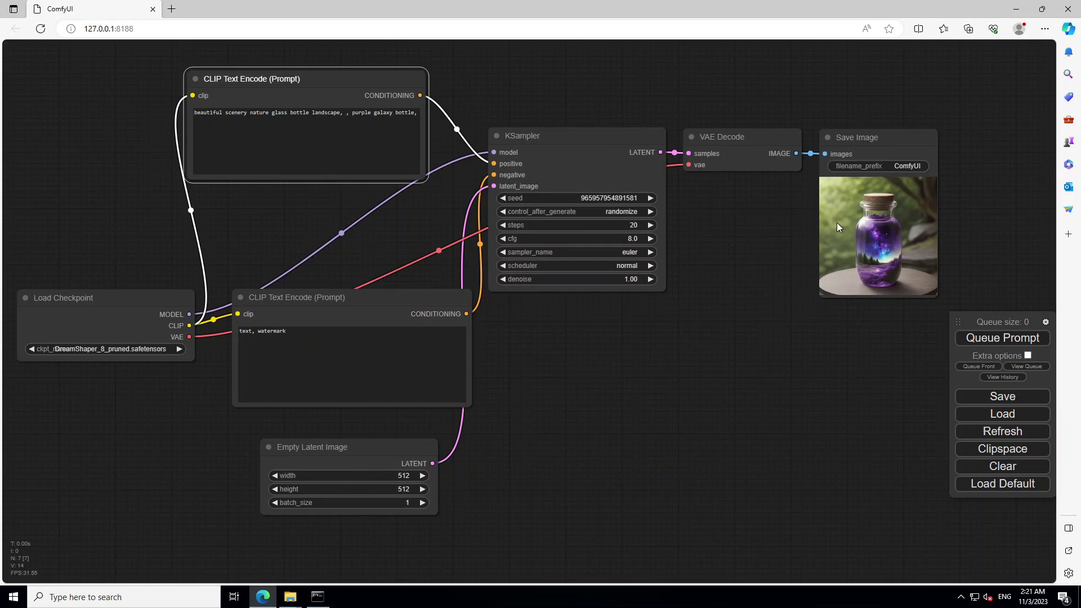